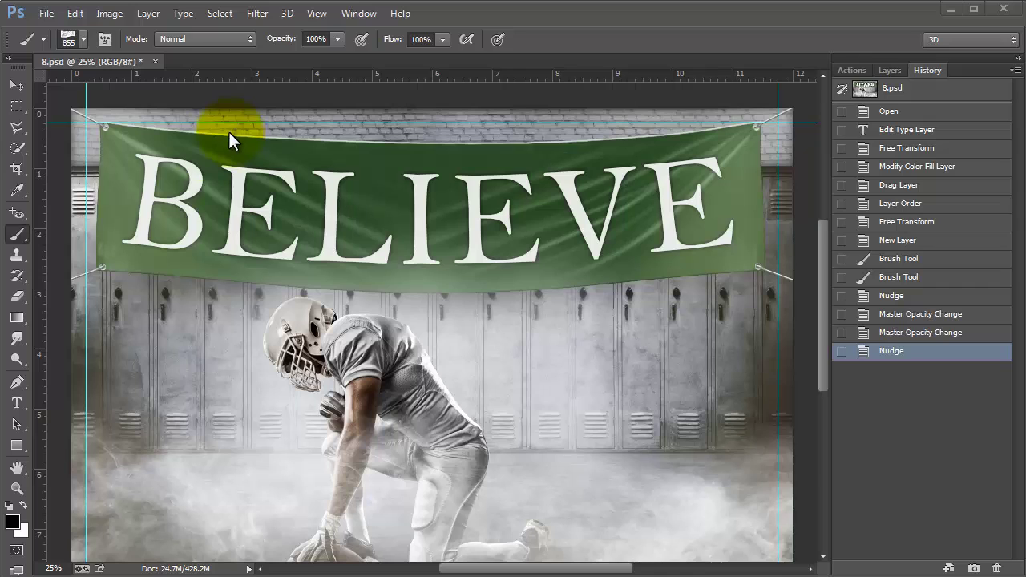
- Load the Rays of Light ABR brush set from the Rays_of_Light folder into the brush presets
{"action": "left_click", "coordinate": [83, 40]}
{"action": "left_click", "coordinate": [206, 69]}
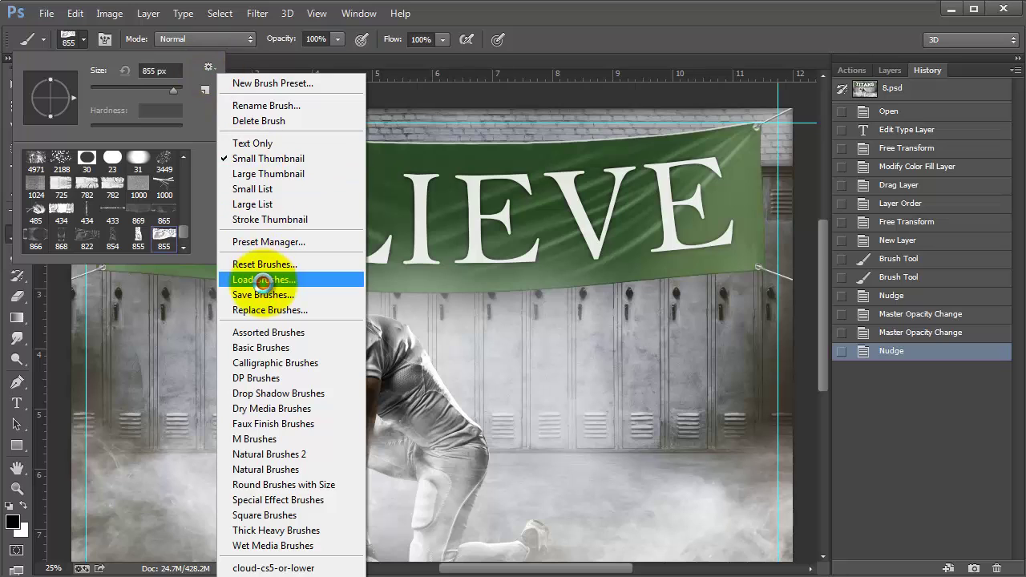
{"action": "left_click", "coordinate": [263, 283]}
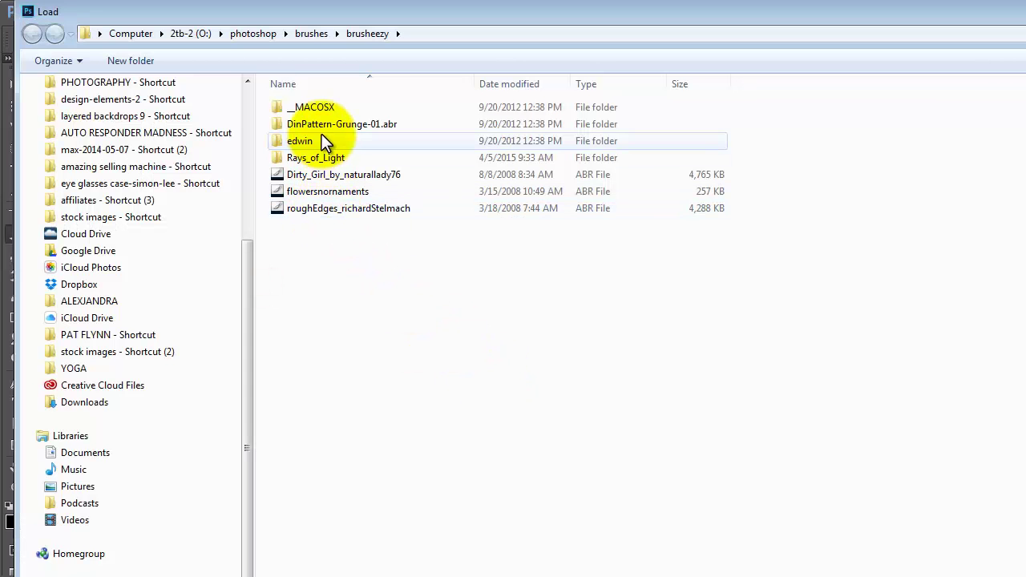
{"action": "double_click", "coordinate": [315, 157]}
{"action": "left_click", "coordinate": [313, 112]}
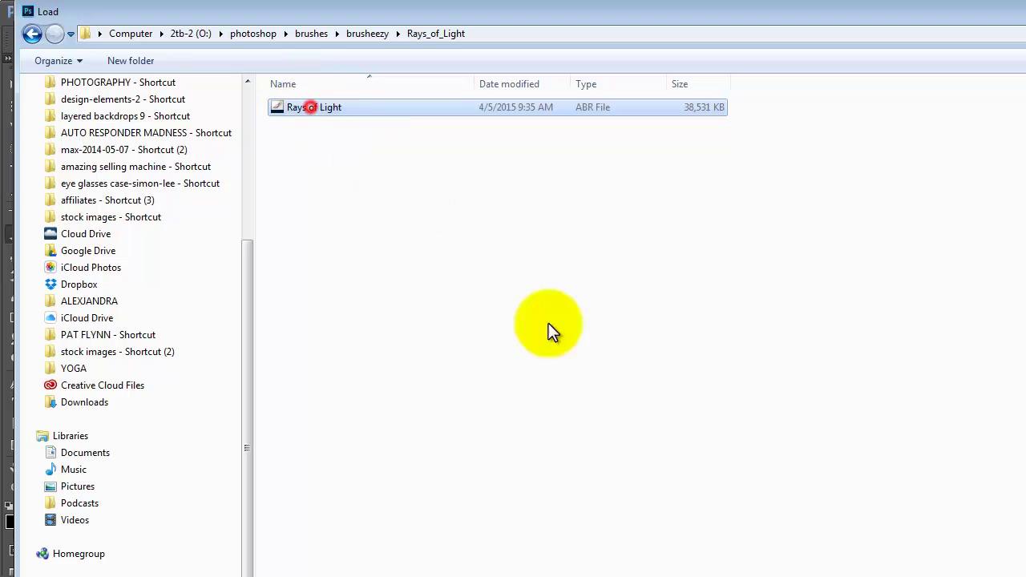
{"action": "double_click", "coordinate": [313, 108]}
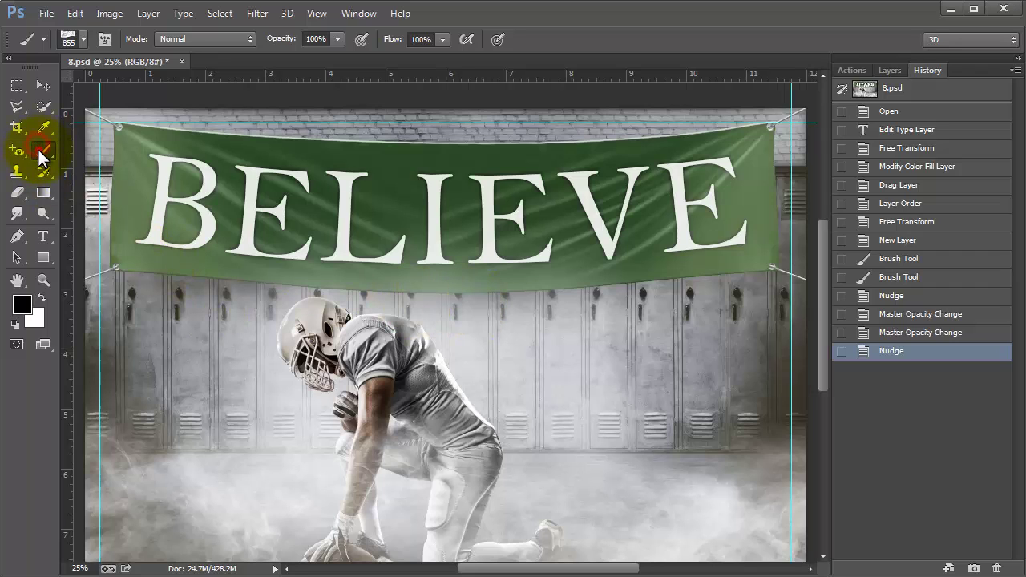
- Switch the Brush Preset picker to show presets as Large Thumbnails
{"action": "left_click", "coordinate": [69, 38]}
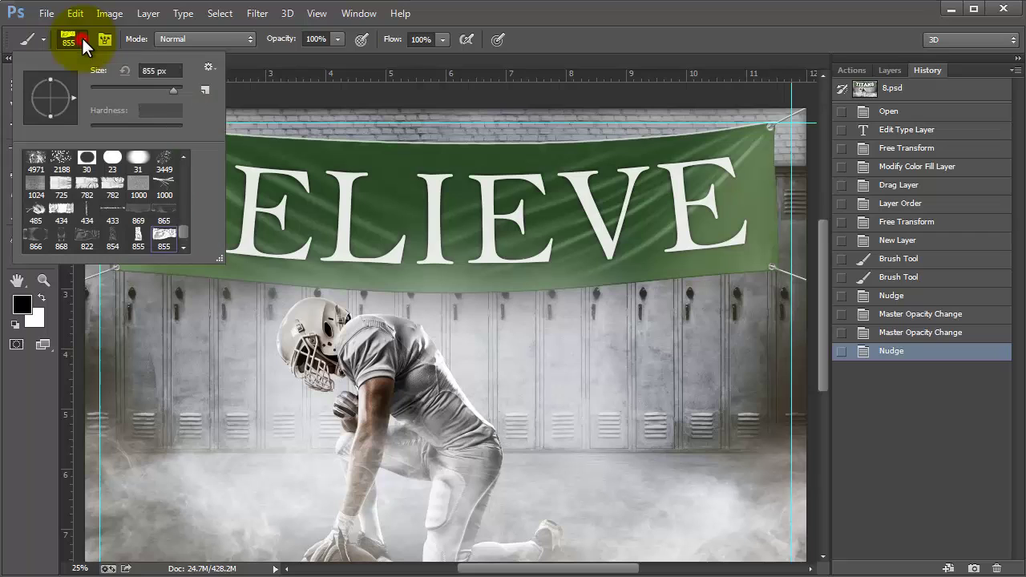
{"action": "left_click", "coordinate": [184, 240]}
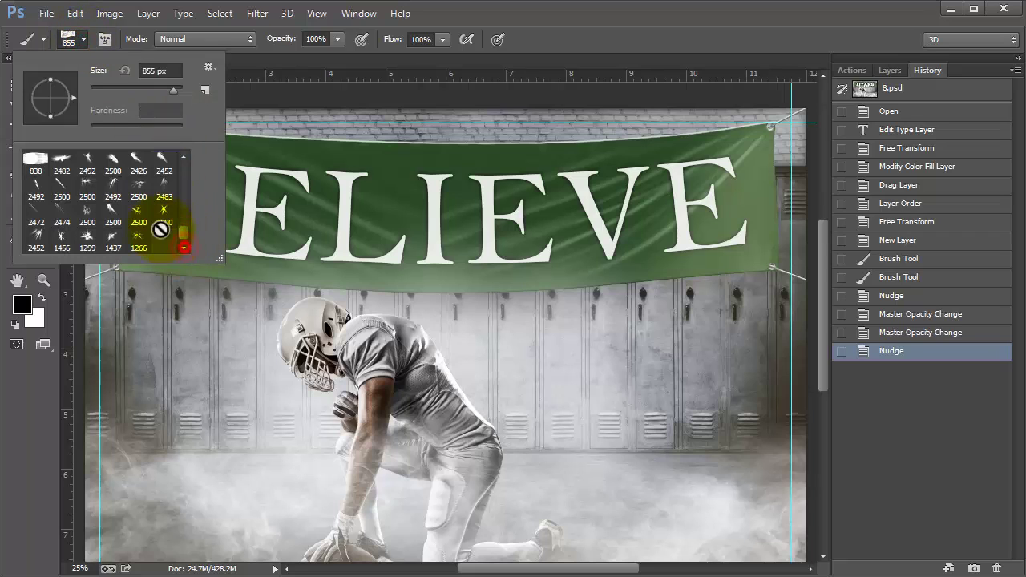
{"action": "left_click", "coordinate": [114, 188]}
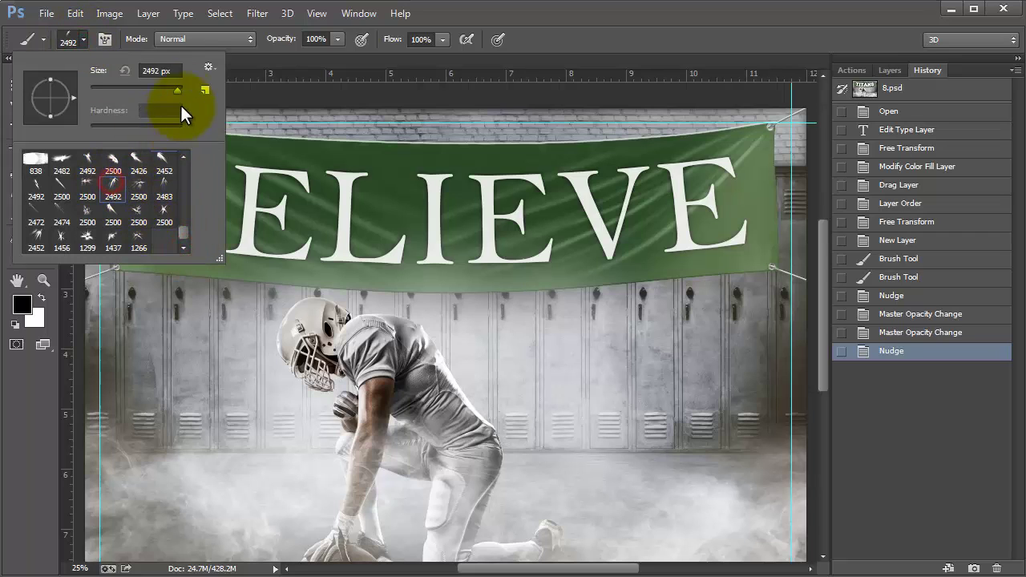
{"action": "left_click", "coordinate": [208, 68]}
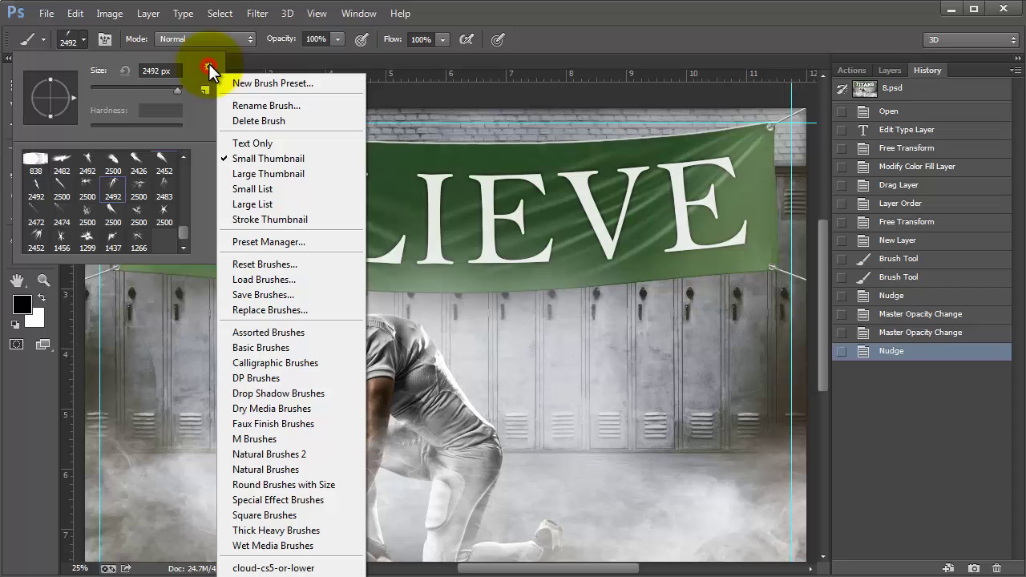
{"action": "left_click", "coordinate": [240, 173]}
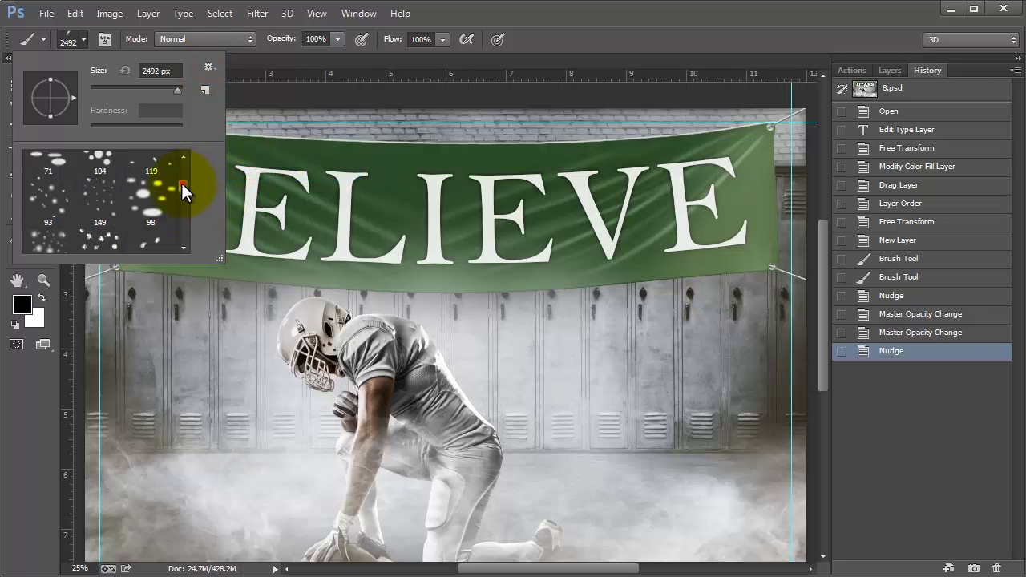
- Select the 2452 px light-ray brush from the Rays of Light set
{"action": "left_click_drag", "start_coordinate": [181, 183], "coordinate": [182, 238]}
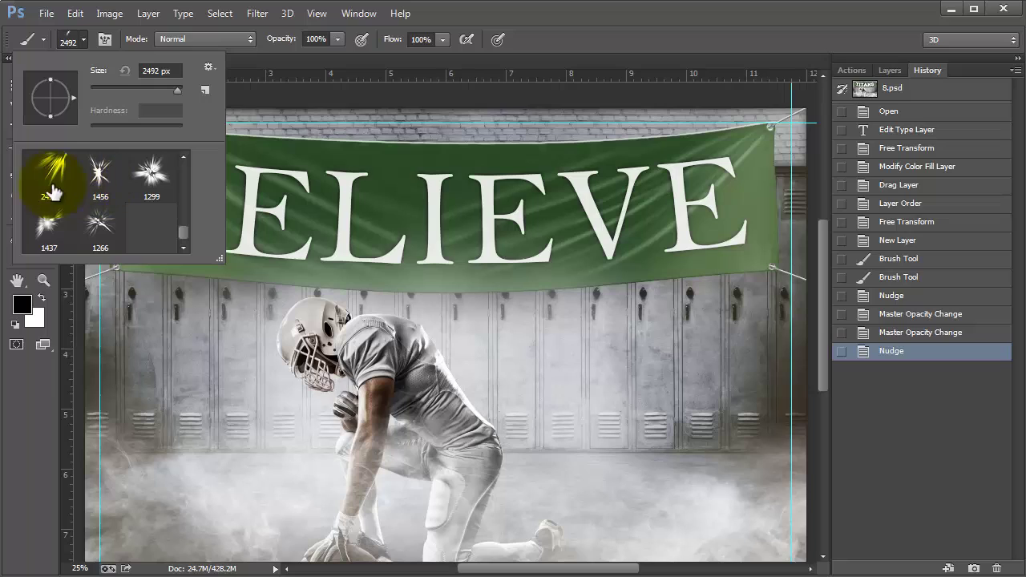
{"action": "scroll", "coordinate": [70, 192], "scroll_direction": "up", "scroll_amount": 4}
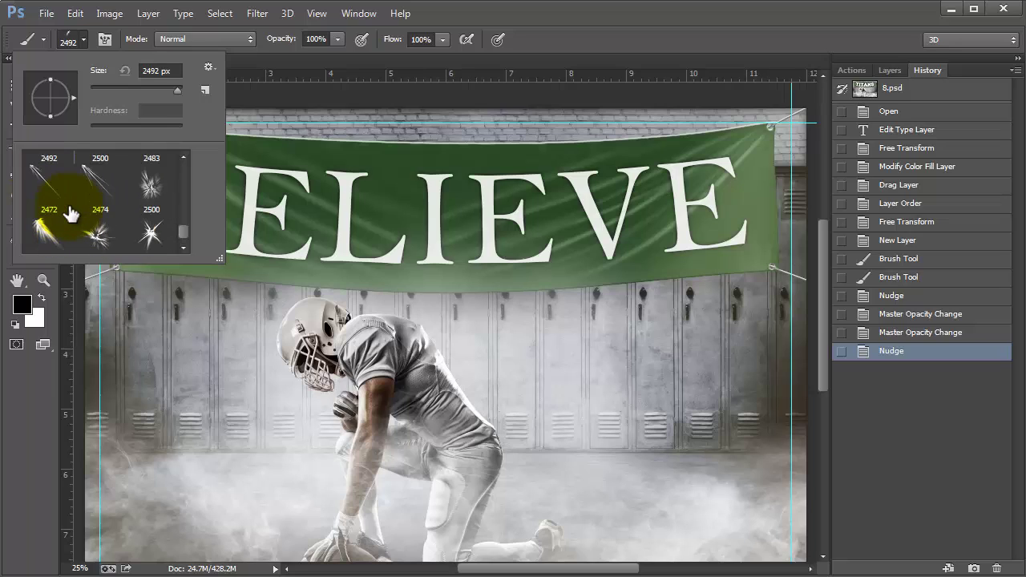
{"action": "scroll", "coordinate": [70, 215], "scroll_direction": "up", "scroll_amount": 4}
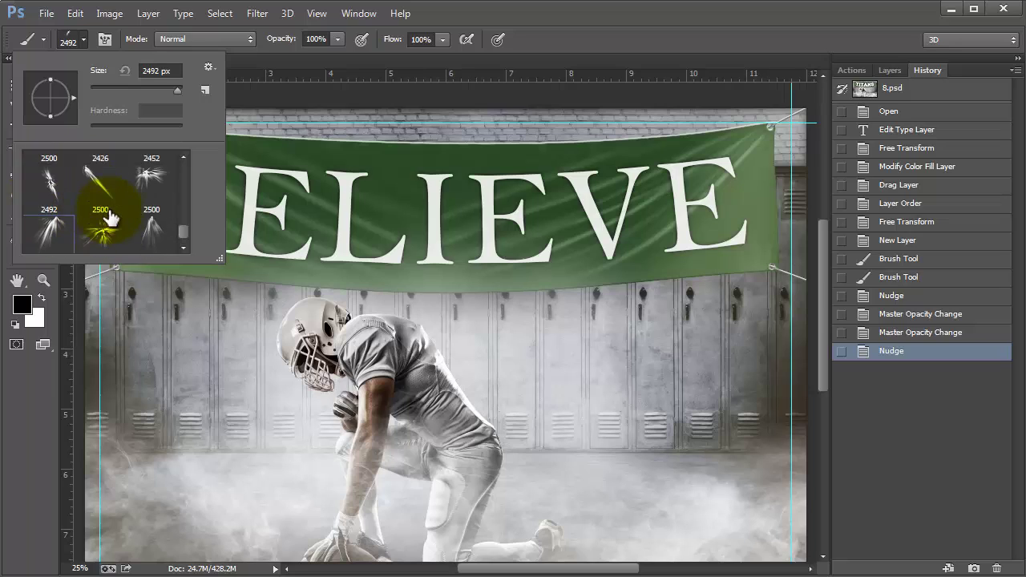
{"action": "scroll", "coordinate": [110, 220], "scroll_direction": "down", "scroll_amount": 4}
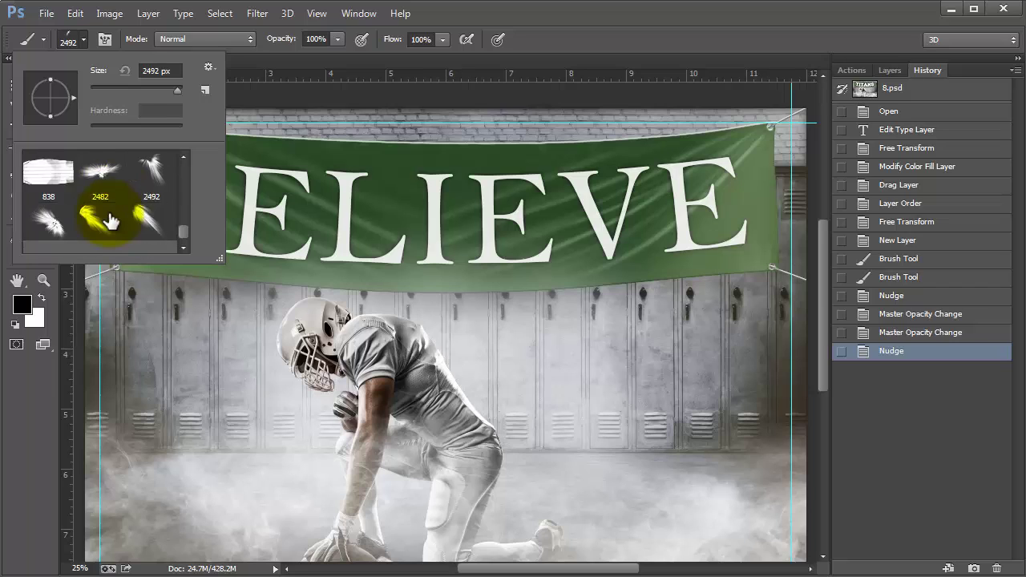
{"action": "scroll", "coordinate": [110, 220], "scroll_direction": "down", "scroll_amount": 4}
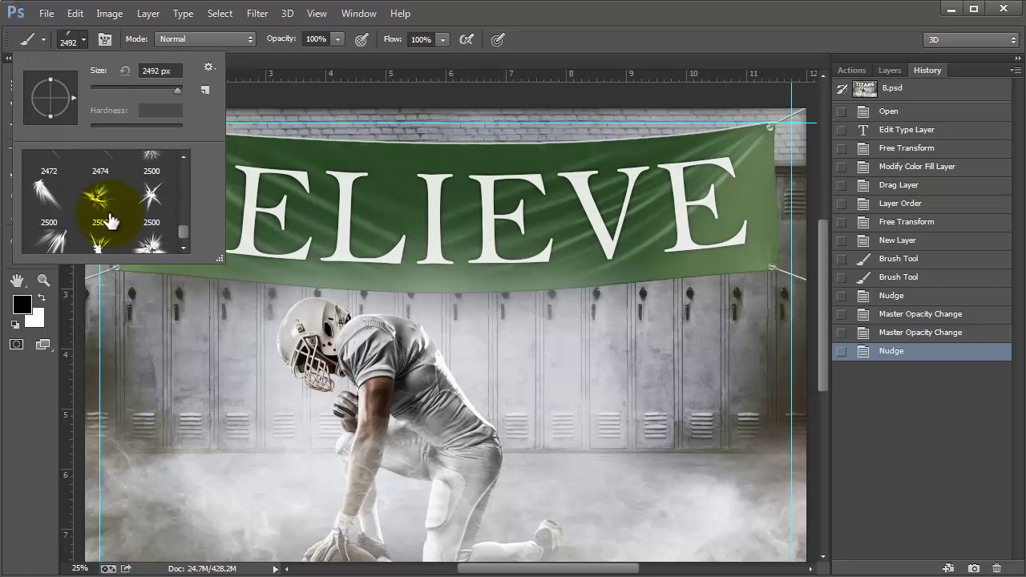
{"action": "left_click", "coordinate": [46, 178]}
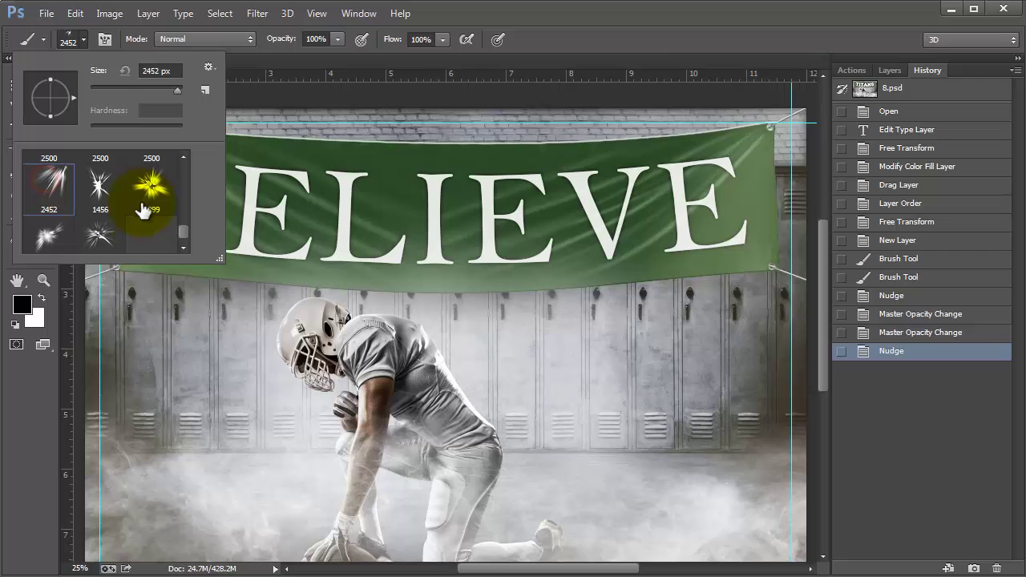
- Add a new empty layer above Layer 3
{"action": "left_click", "coordinate": [888, 71]}
{"action": "left_click", "coordinate": [888, 71]}
{"action": "left_click", "coordinate": [913, 161]}
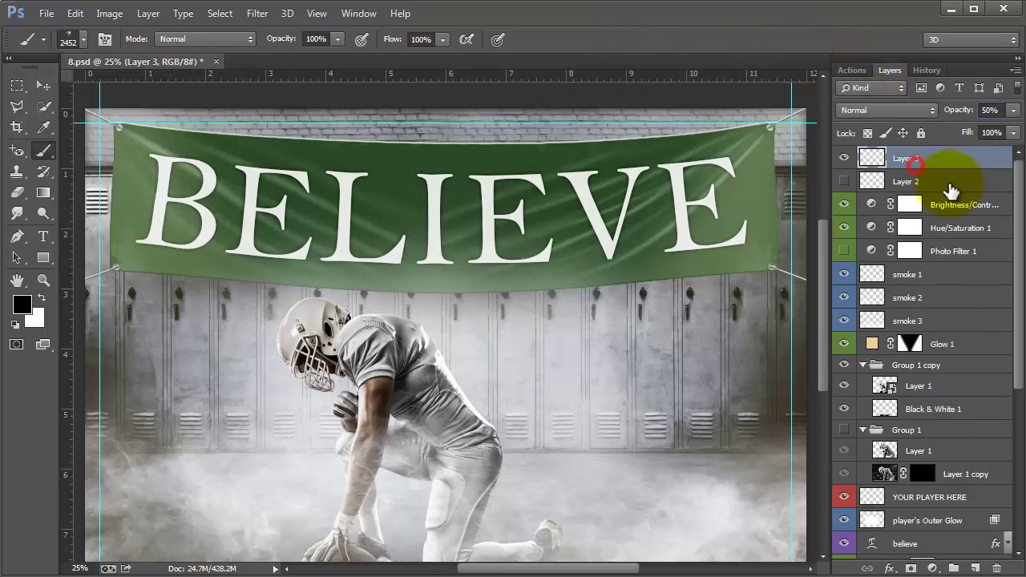
{"action": "left_click", "coordinate": [975, 568]}
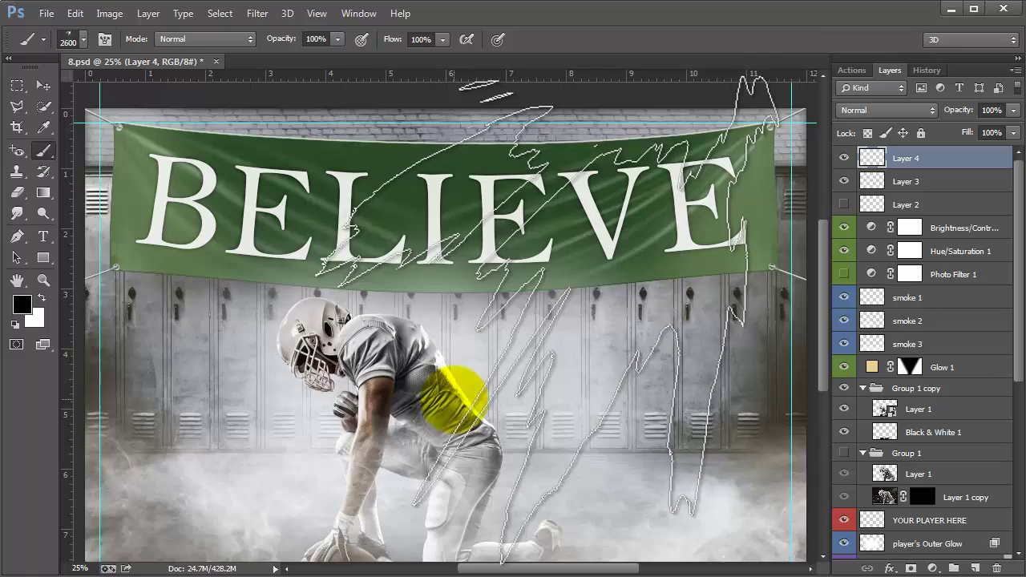
- Set the brush to 2700 px and stamp a white light-ray burst across the lockers
{"action": "key", "text": "bracketright"}
{"action": "key", "text": "bracketright"}
{"action": "key", "text": "bracketright"}
{"action": "key", "text": "bracketright"}
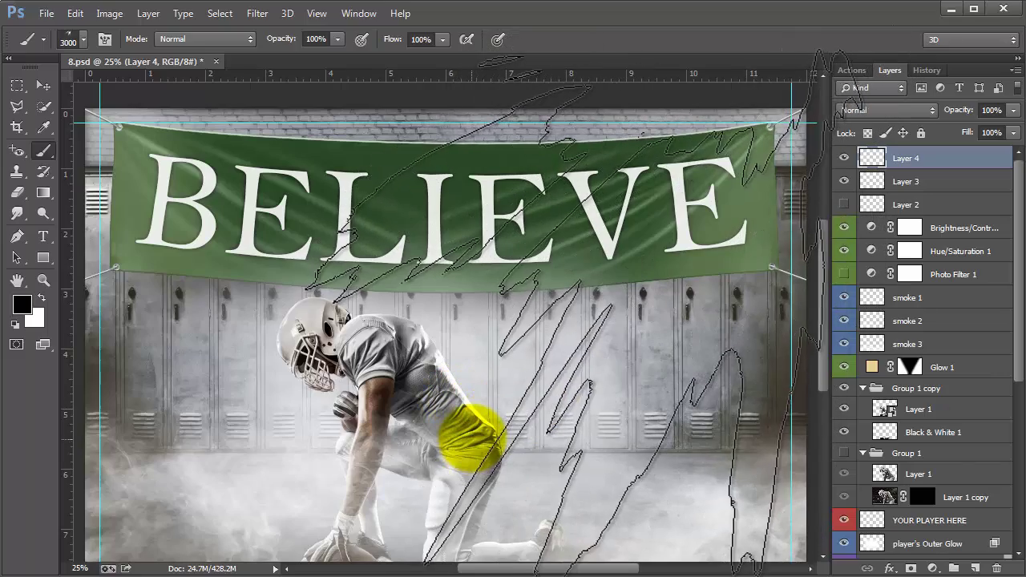
{"action": "key", "text": "bracketleft"}
{"action": "key", "text": "bracketleft"}
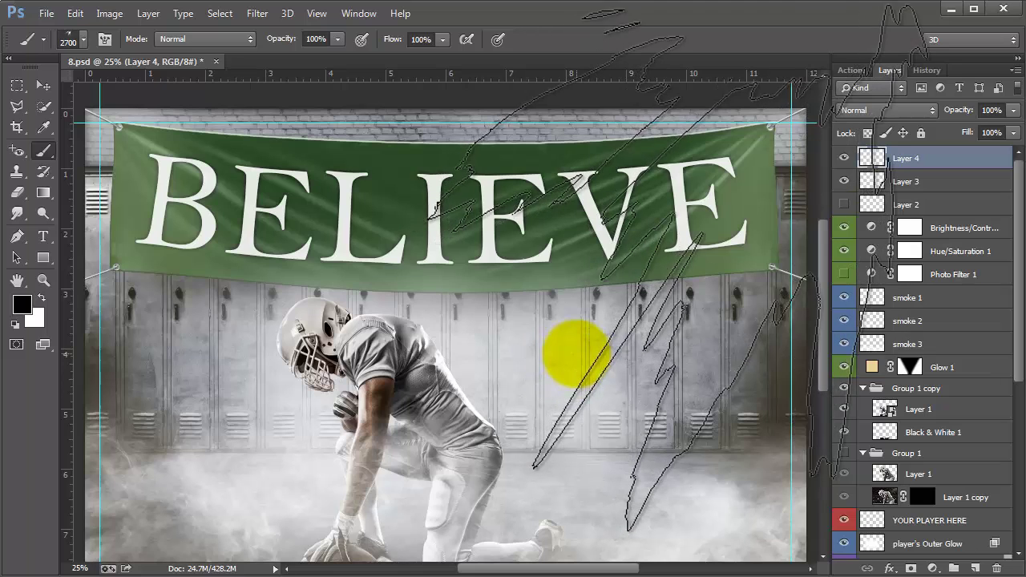
{"action": "left_click", "coordinate": [569, 355]}
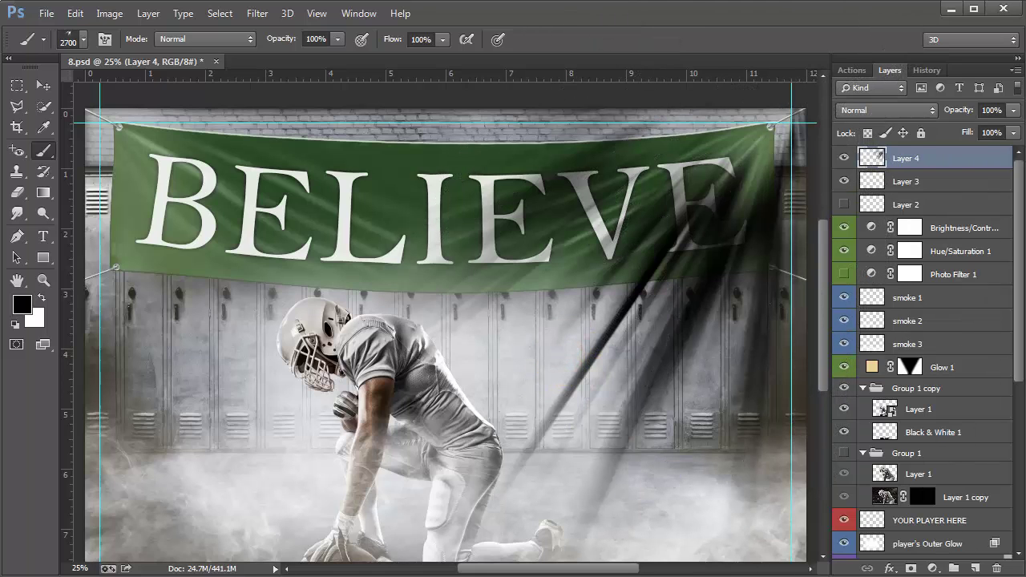
{"action": "key", "text": "ctrl+z"}
{"action": "left_click", "coordinate": [41, 297]}
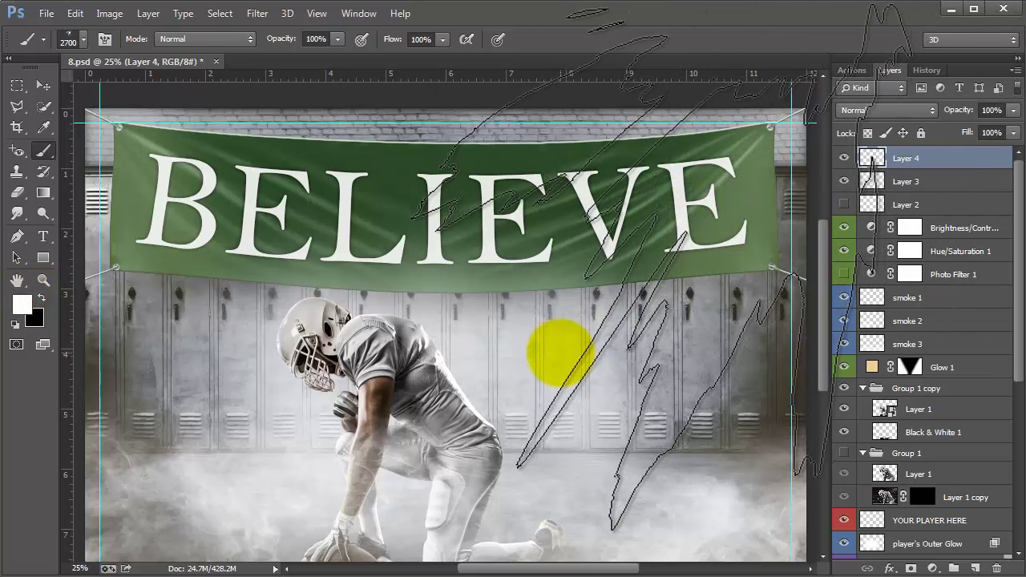
{"action": "left_click", "coordinate": [560, 352]}
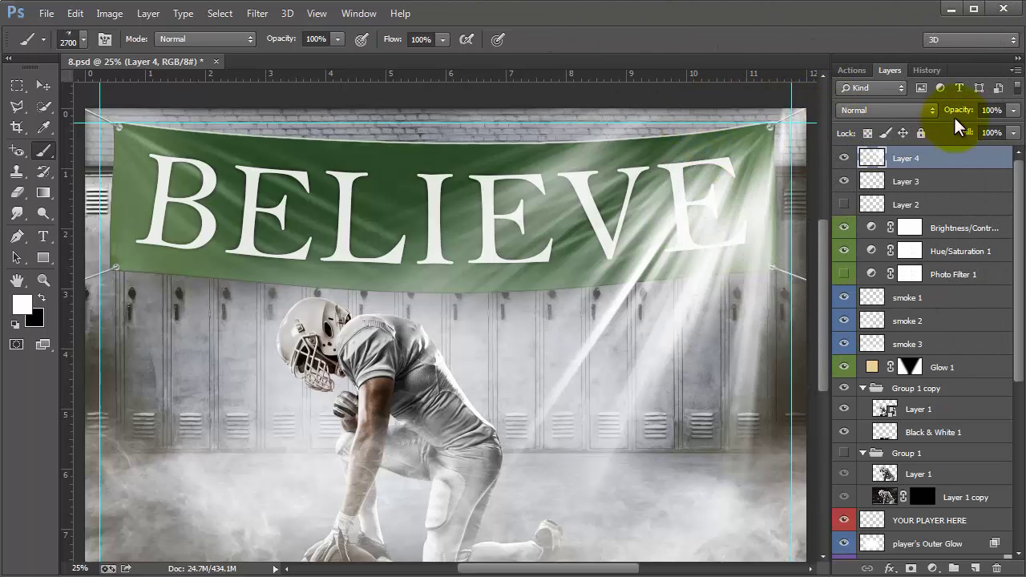
- Lower Layer 4's opacity to roughly 70-74%
{"action": "left_click_drag", "start_coordinate": [955, 115], "coordinate": [932, 118]}
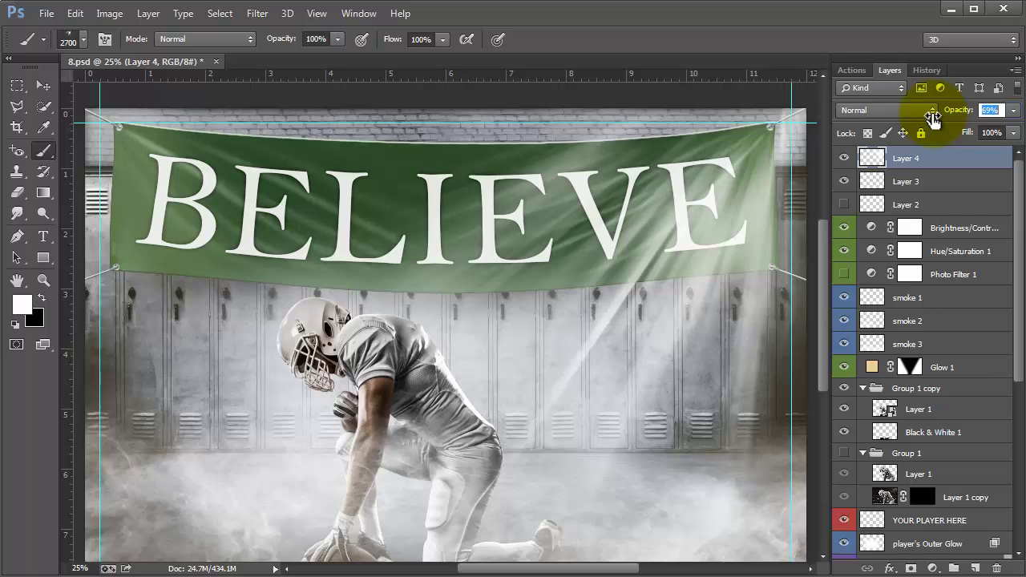
{"action": "left_click", "coordinate": [988, 110]}
{"action": "type", "text": "83"}
{"action": "key", "text": "Return"}
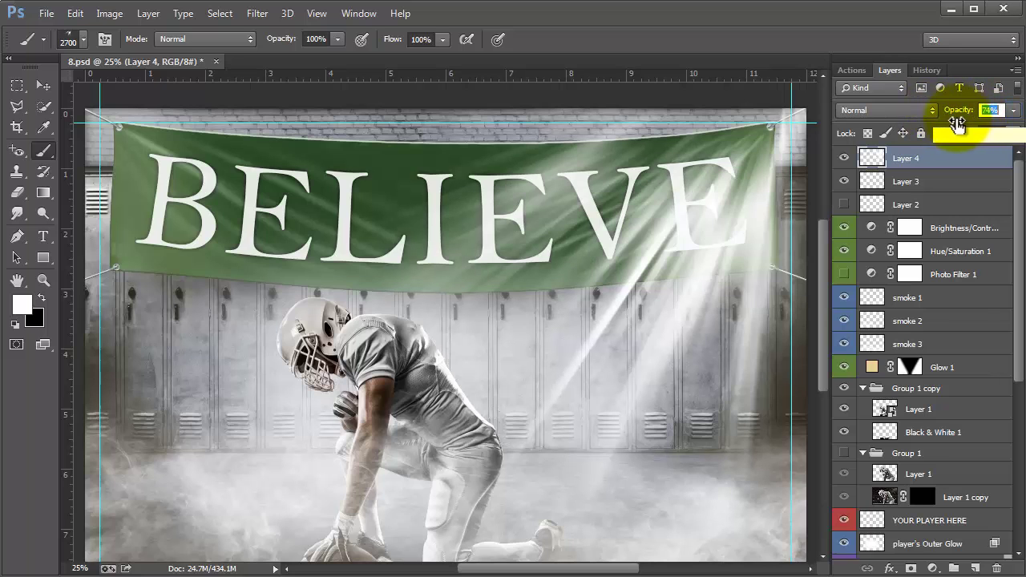
{"action": "left_click_drag", "start_coordinate": [959, 124], "coordinate": [950, 126]}
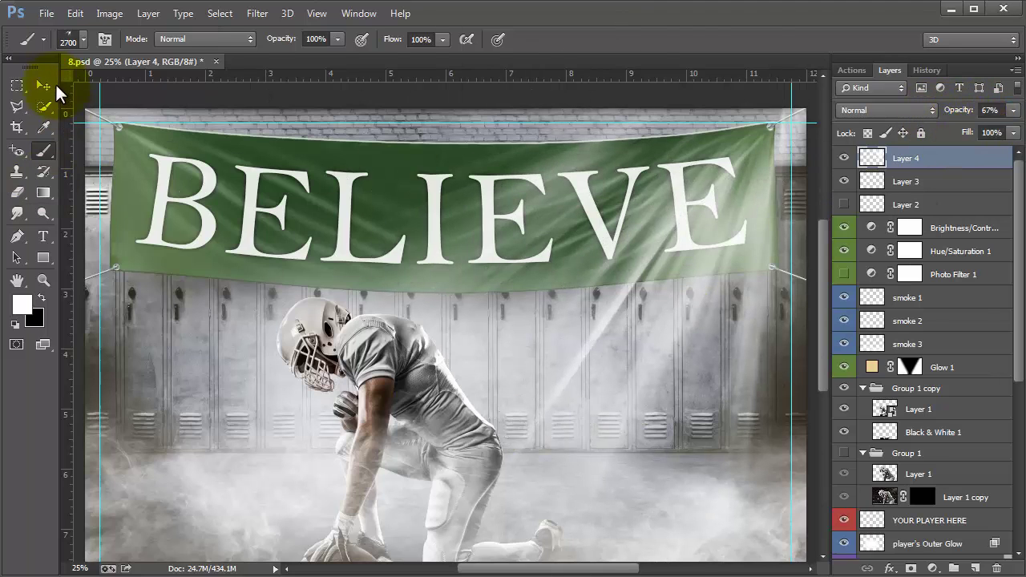
- Move Layer 4's light rays up and right, rotate them slightly, and commit the transform
{"action": "left_click", "coordinate": [44, 86]}
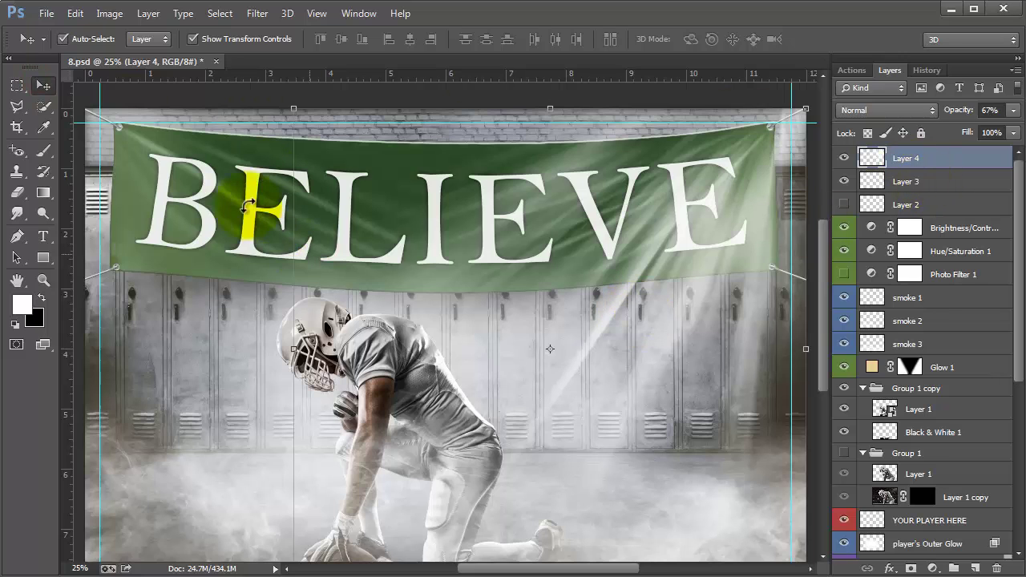
{"action": "left_click_drag", "start_coordinate": [635, 271], "coordinate": [682, 244]}
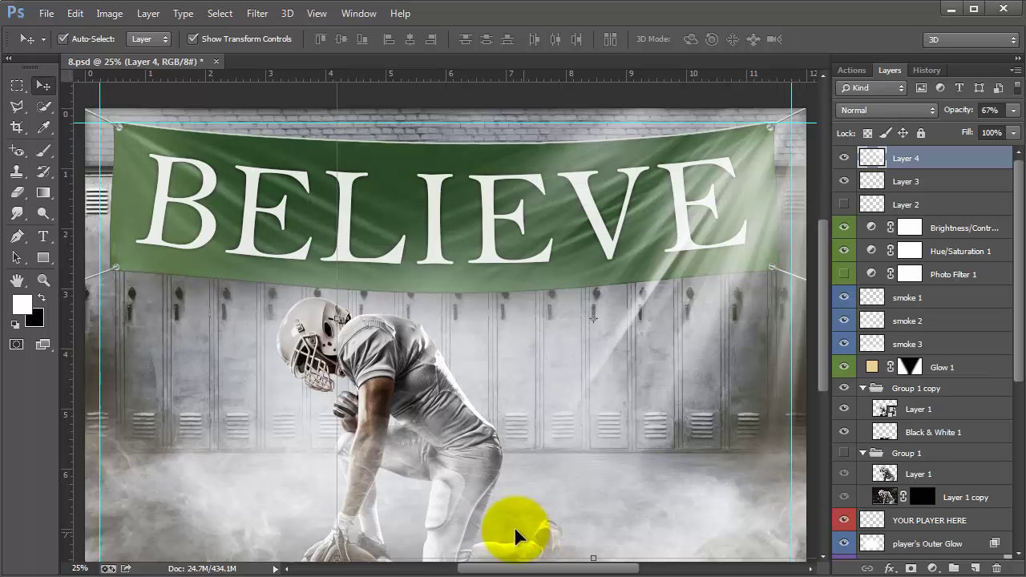
{"action": "mouse_move", "coordinate": [323, 560]}
{"action": "left_mouse_down"}
{"action": "mouse_move", "coordinate": [280, 488]}
{"action": "mouse_move", "coordinate": [435, 549]}
{"action": "mouse_move", "coordinate": [302, 559]}
{"action": "mouse_move", "coordinate": [279, 522]}
{"action": "mouse_move", "coordinate": [309, 545]}
{"action": "mouse_move", "coordinate": [331, 543]}
{"action": "left_mouse_up"}
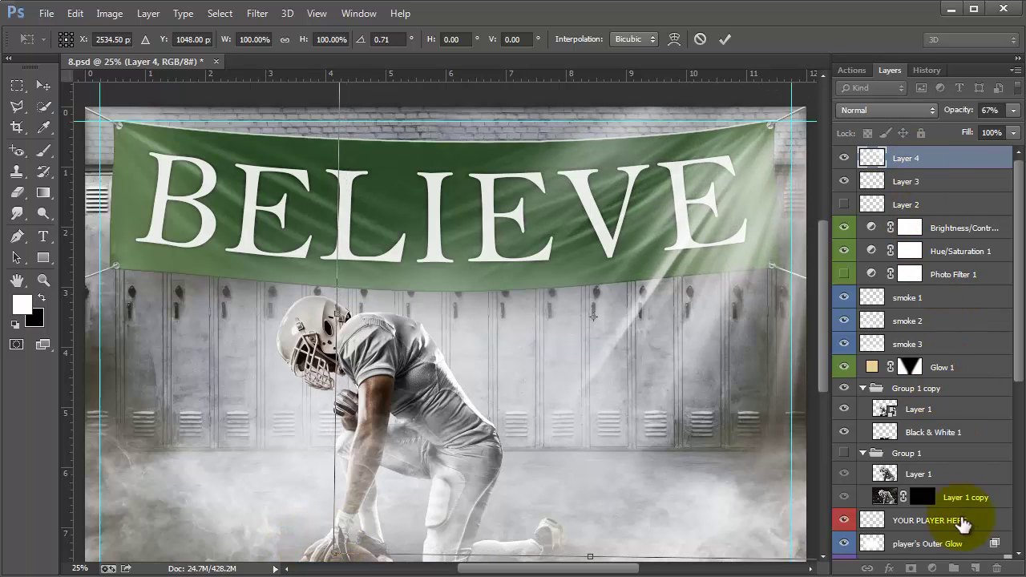
{"action": "left_click_drag", "start_coordinate": [928, 184], "coordinate": [930, 160]}
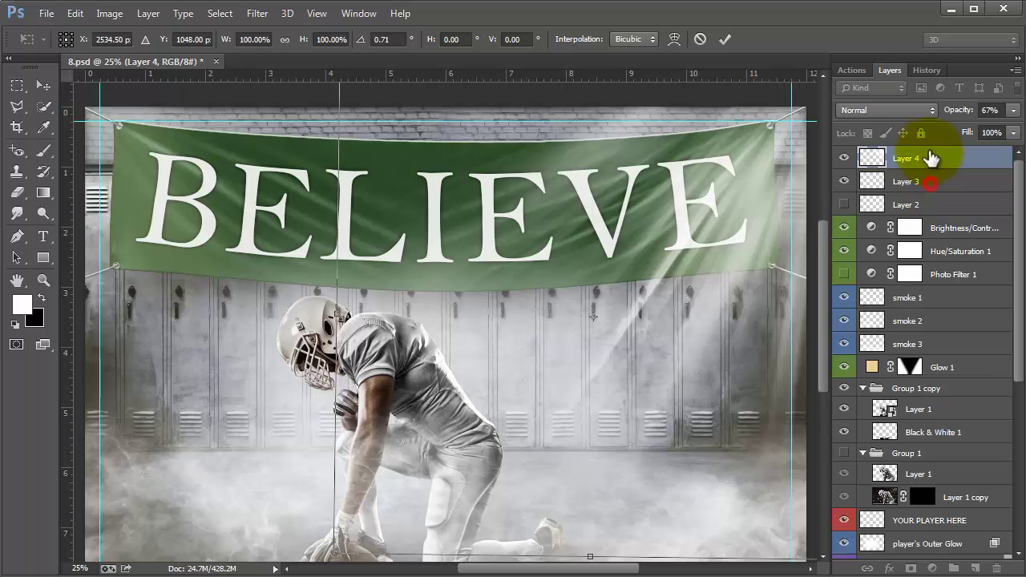
{"action": "key", "text": "Return"}
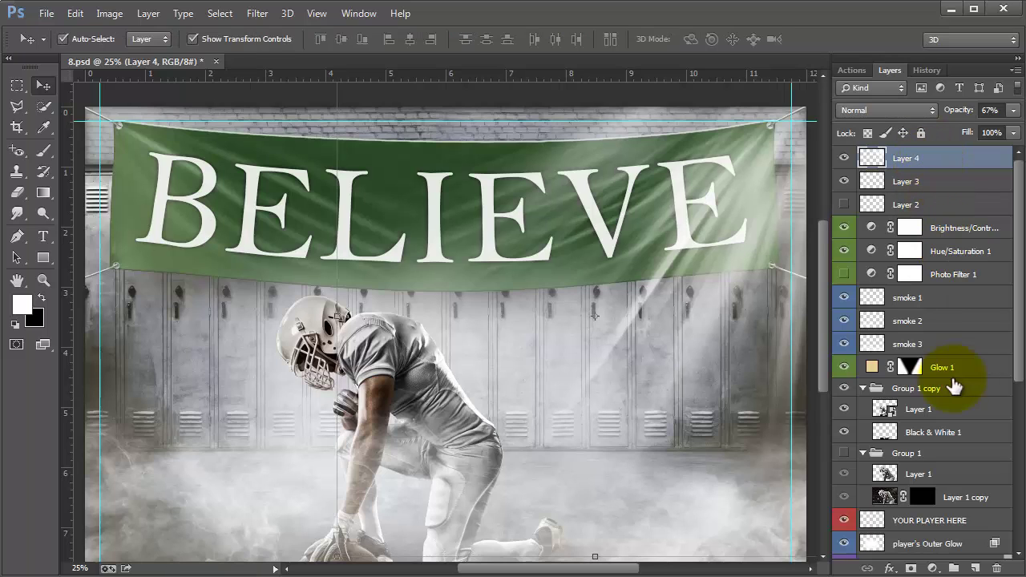
- Add empty Layers 5 and 6 above Layer 4, leaving Layer 4's rays hidden
{"action": "left_click", "coordinate": [974, 567]}
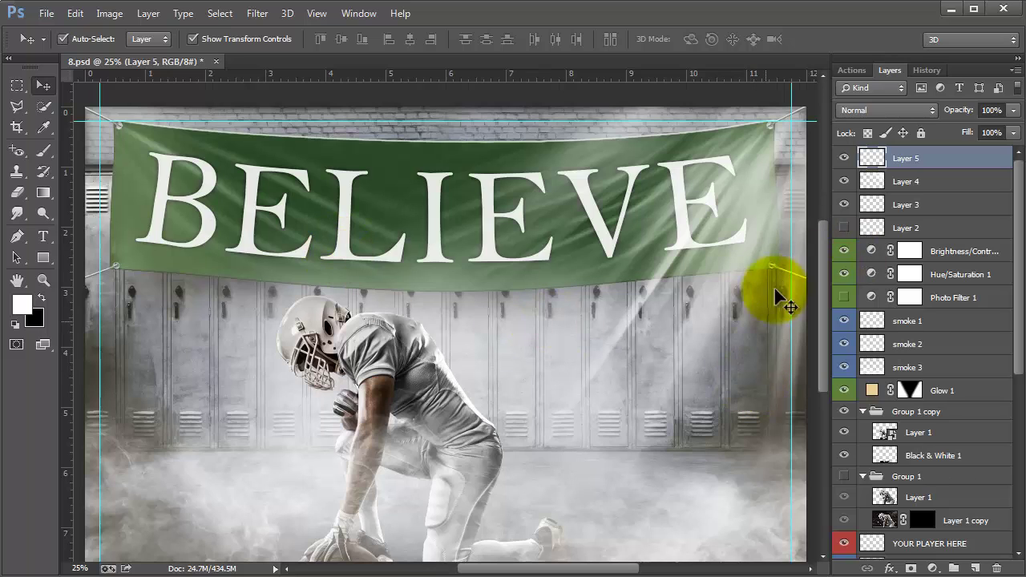
{"action": "left_click_drag", "start_coordinate": [839, 160], "coordinate": [836, 183]}
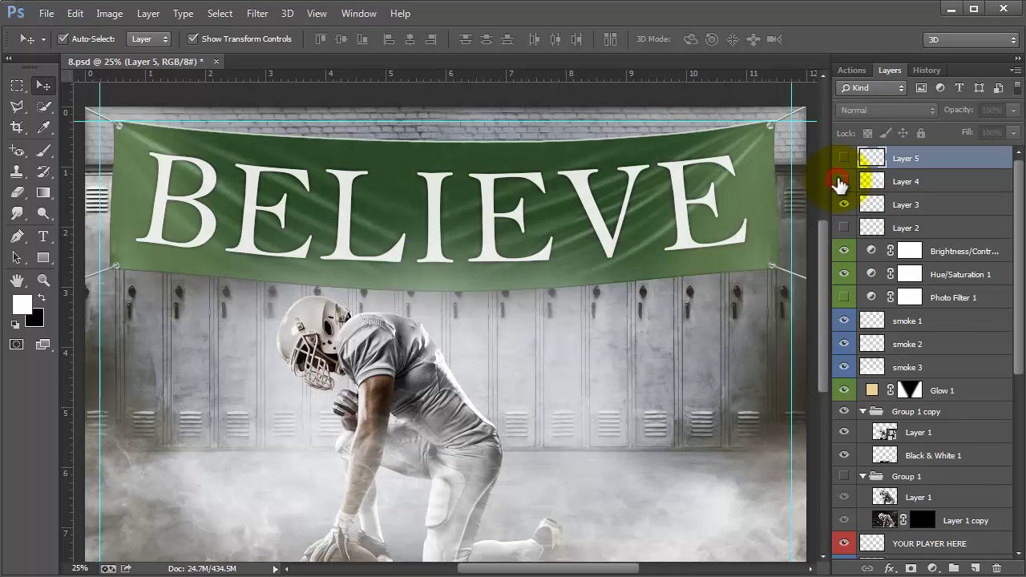
{"action": "left_click", "coordinate": [841, 183]}
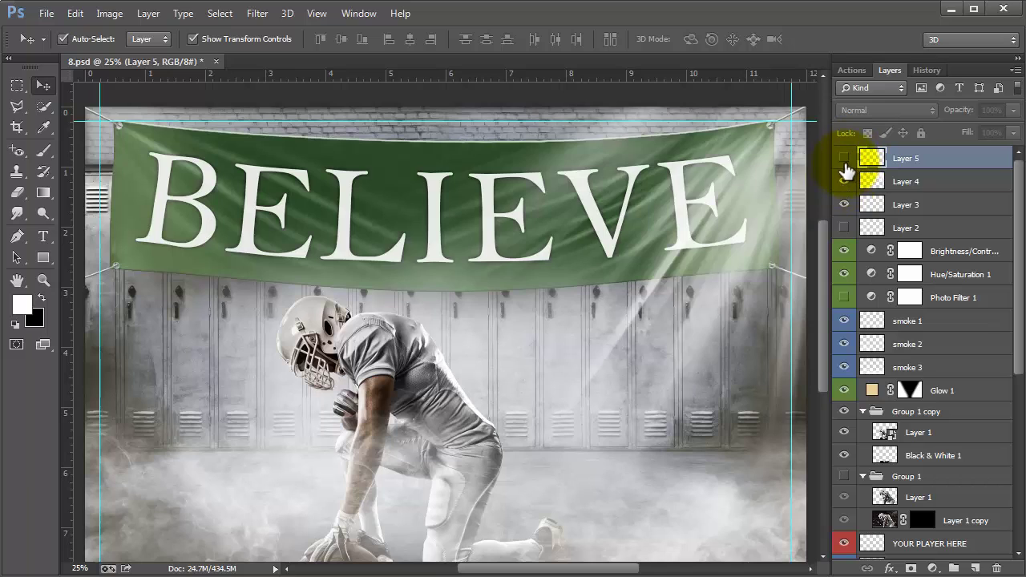
{"action": "left_click", "coordinate": [841, 181]}
{"action": "left_click", "coordinate": [843, 158]}
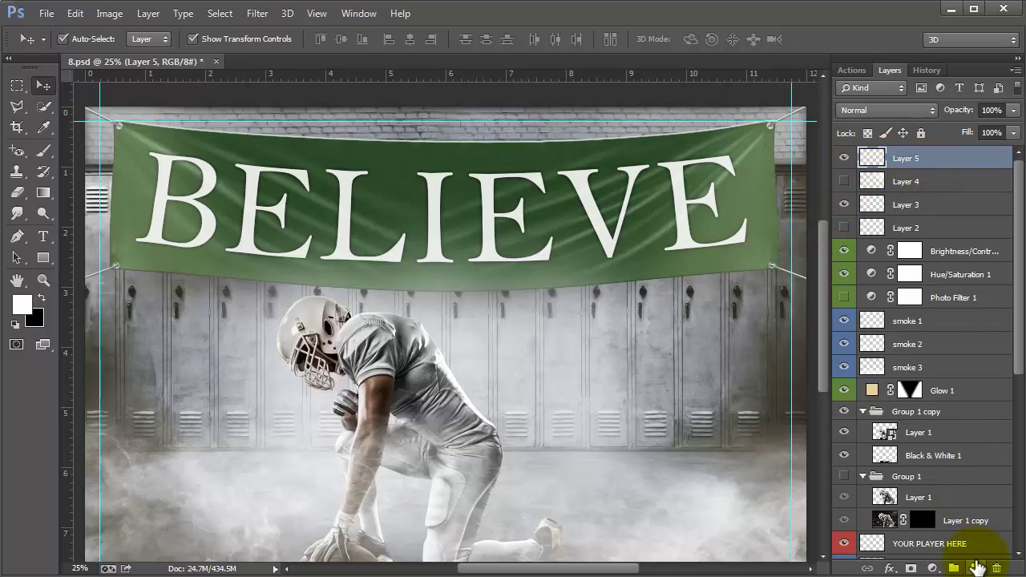
{"action": "left_click", "coordinate": [976, 568]}
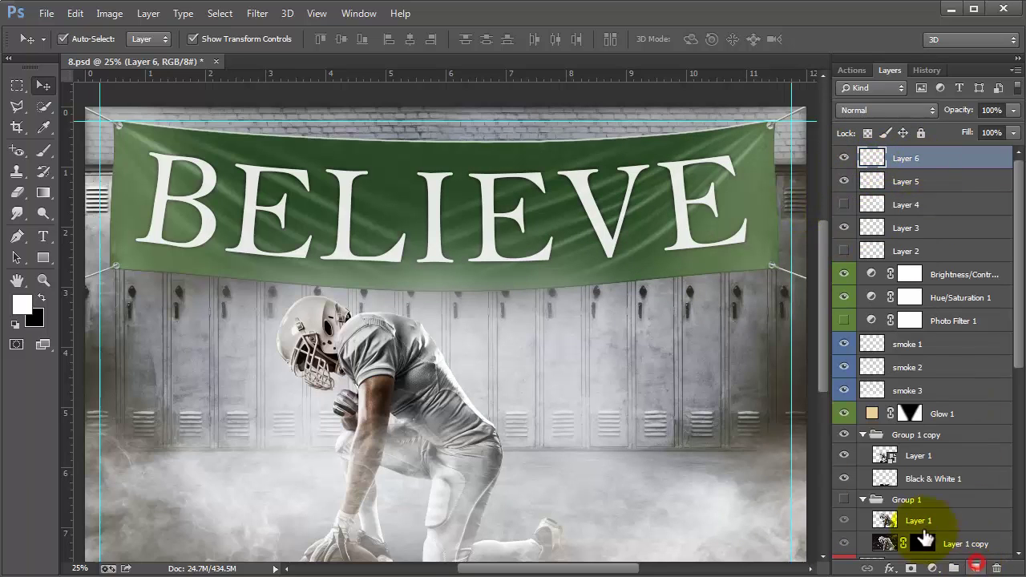
{"action": "left_click", "coordinate": [44, 150]}
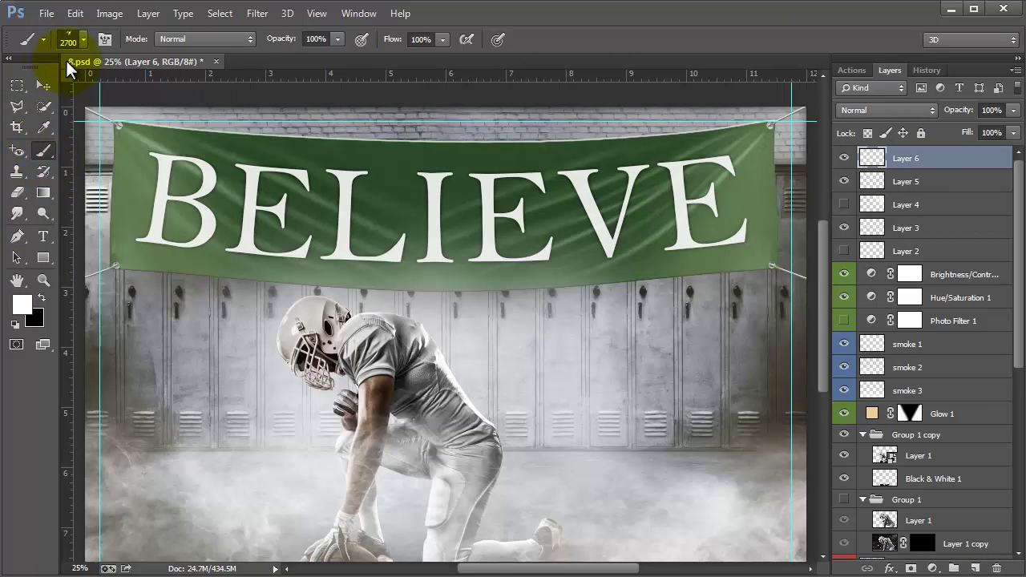
- With the upright 2500 px light-burst brush, stamp a white burst over the banner's upper right
{"action": "left_click", "coordinate": [83, 36]}
{"action": "scroll", "coordinate": [100, 222], "scroll_direction": "down", "scroll_amount": 5}
{"action": "left_click", "coordinate": [58, 207]}
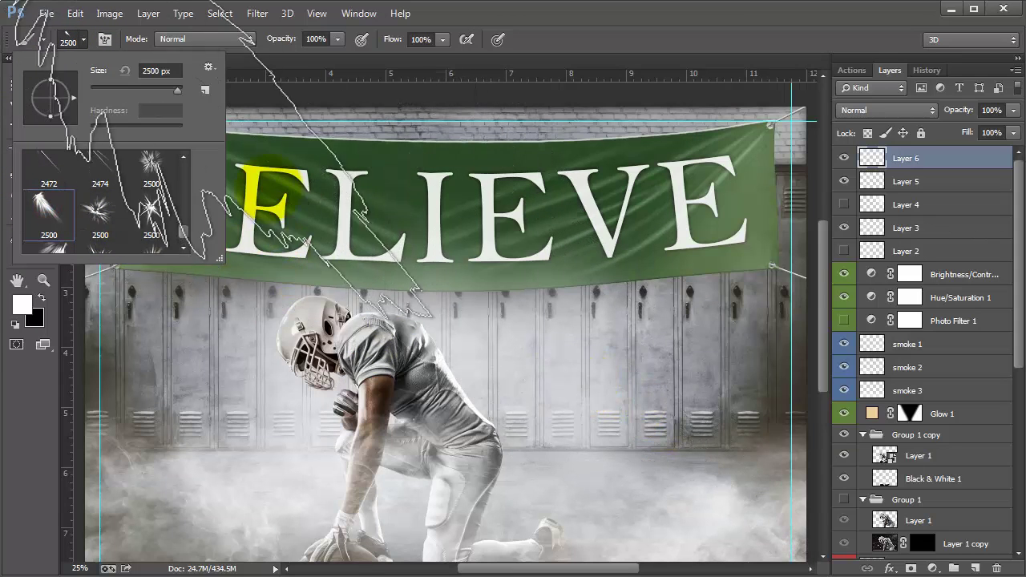
{"action": "left_click", "coordinate": [208, 69]}
{"action": "left_click", "coordinate": [206, 72]}
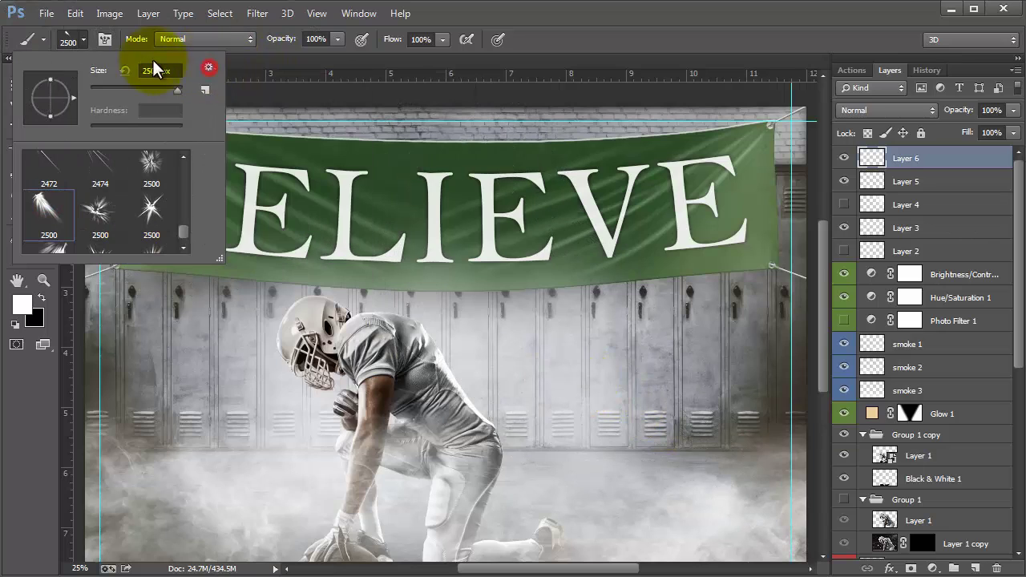
{"action": "left_click_drag", "start_coordinate": [71, 97], "coordinate": [64, 112]}
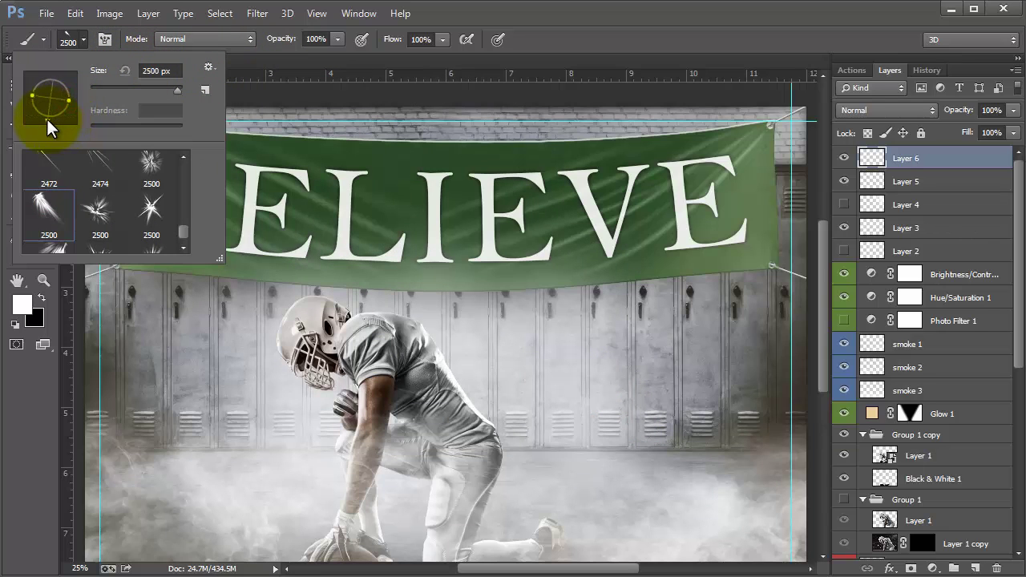
{"action": "left_click", "coordinate": [51, 205]}
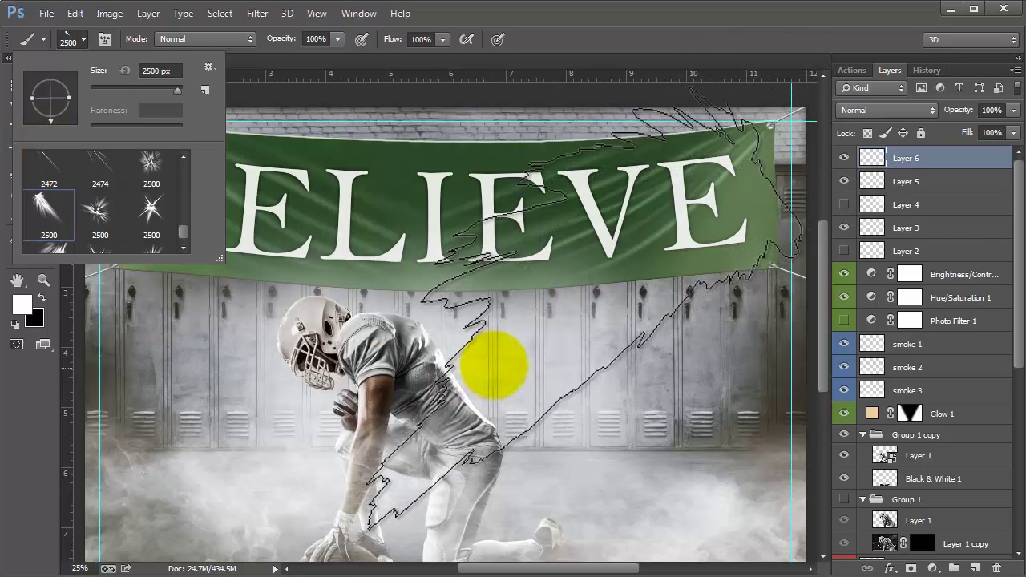
{"action": "left_click", "coordinate": [545, 331]}
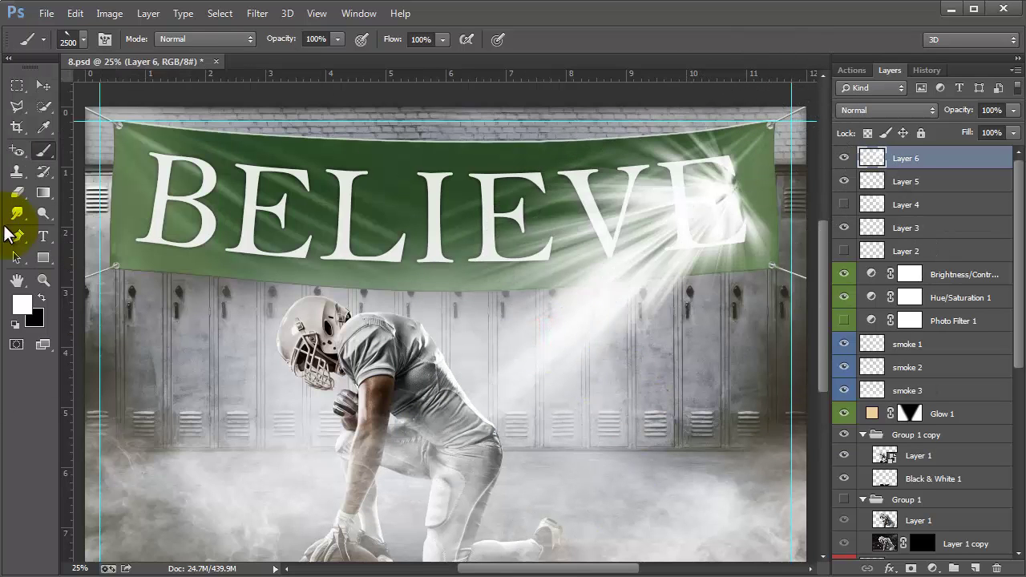
- Move Layer 6's burst toward the banner's top-right corner, dim it to 54%, and show Layer 4
{"action": "left_click", "coordinate": [39, 83]}
{"action": "left_click_drag", "start_coordinate": [702, 227], "coordinate": [795, 172]}
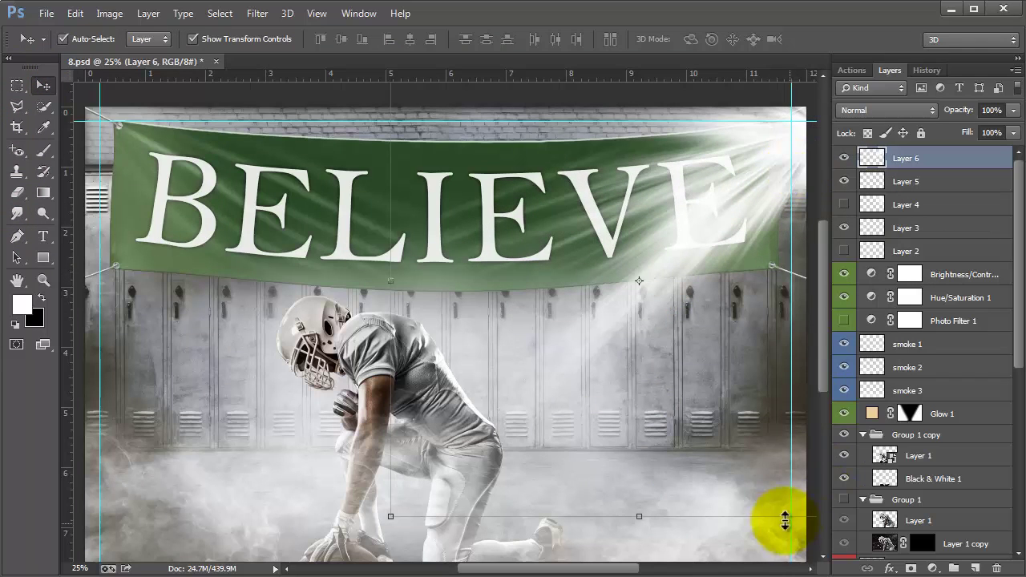
{"action": "left_click_drag", "start_coordinate": [960, 115], "coordinate": [921, 114]}
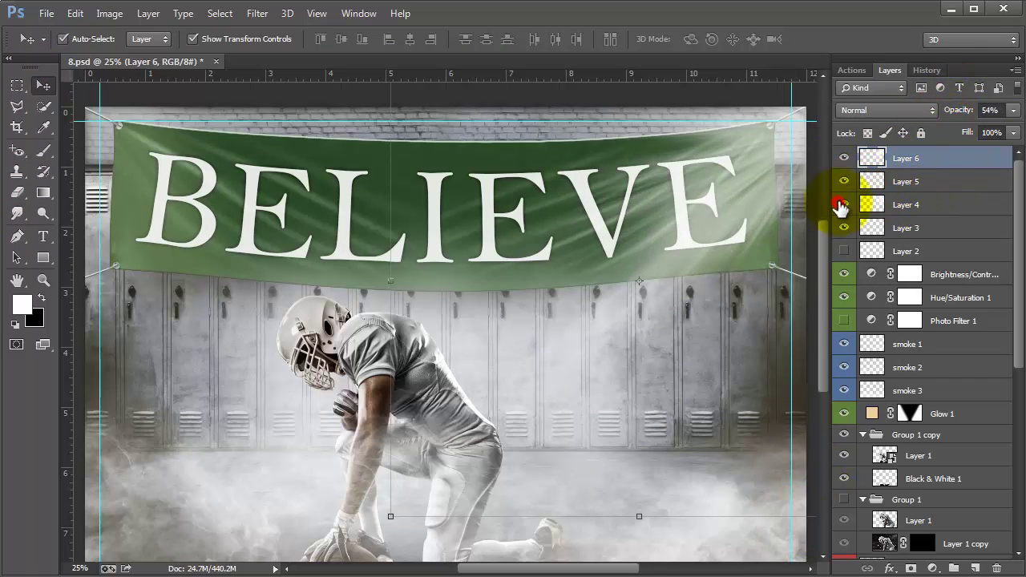
{"action": "left_click", "coordinate": [843, 204]}
- Rotate Layer 6's burst to about −20° and reposition it up-right over the banner
{"action": "left_click_drag", "start_coordinate": [785, 207], "coordinate": [677, 293]}
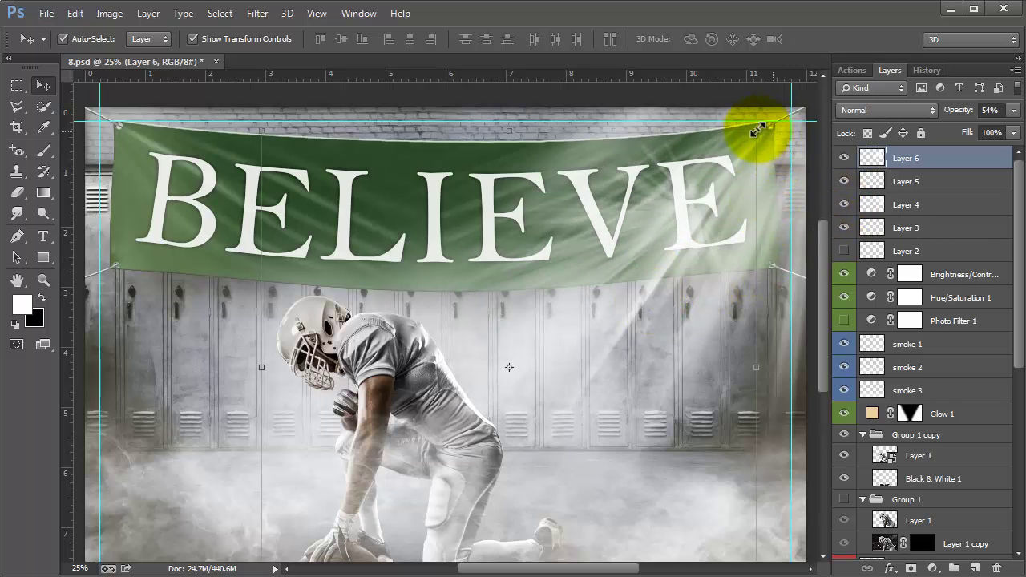
{"action": "left_click_drag", "start_coordinate": [769, 126], "coordinate": [682, 104]}
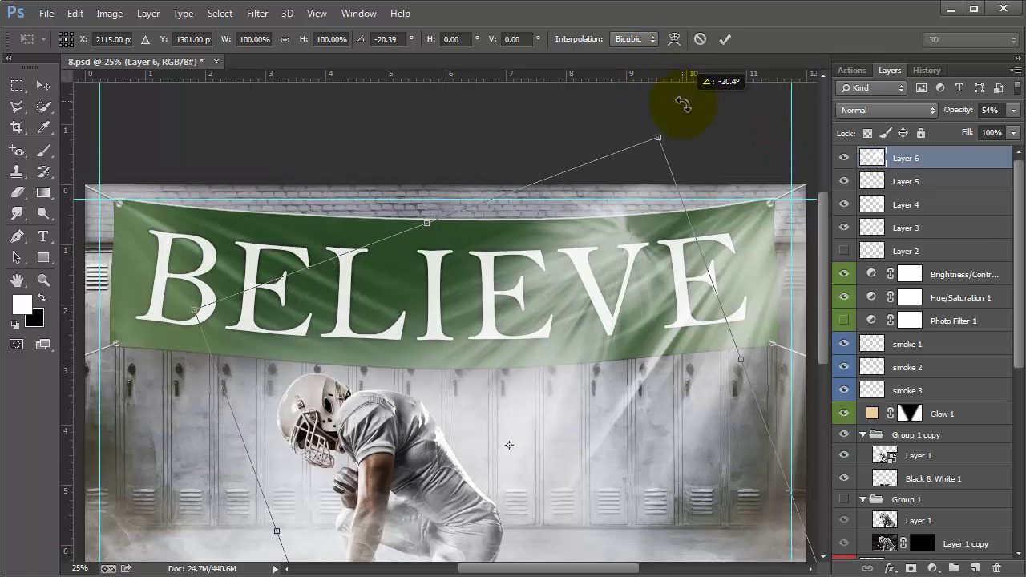
{"action": "left_click_drag", "start_coordinate": [623, 252], "coordinate": [788, 189]}
{"action": "left_click_drag", "start_coordinate": [956, 109], "coordinate": [909, 114]}
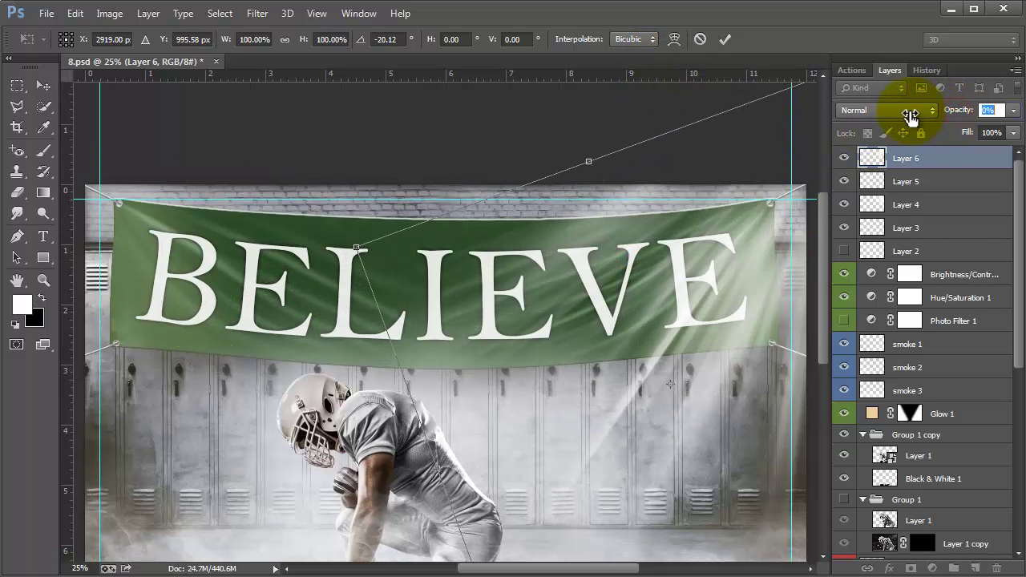
{"action": "scroll", "coordinate": [645, 372], "scroll_direction": "down", "scroll_amount": 3}
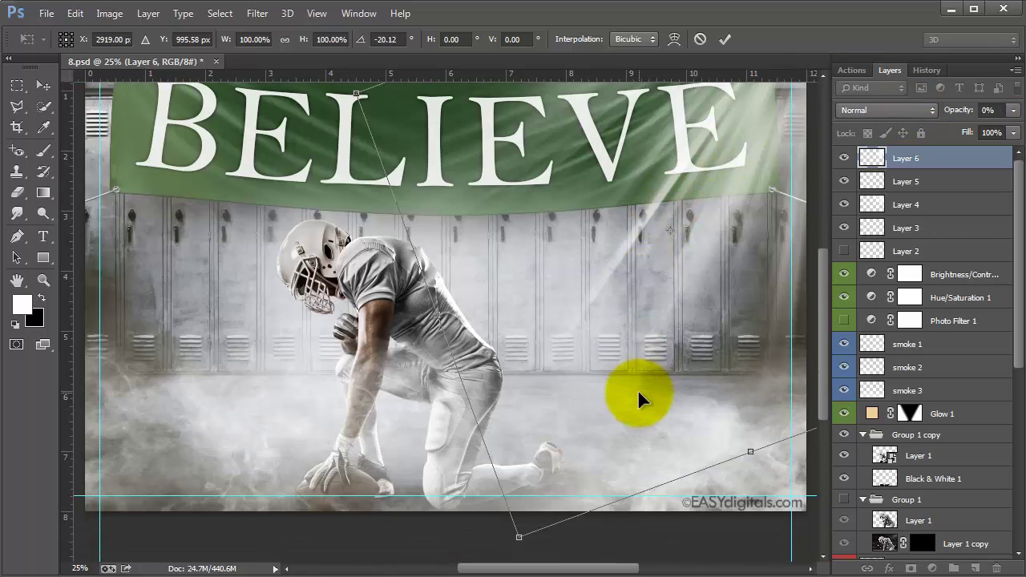
{"action": "scroll", "coordinate": [637, 389], "scroll_direction": "up", "scroll_amount": 2}
{"action": "scroll", "coordinate": [630, 398], "scroll_direction": "up", "scroll_amount": 1}
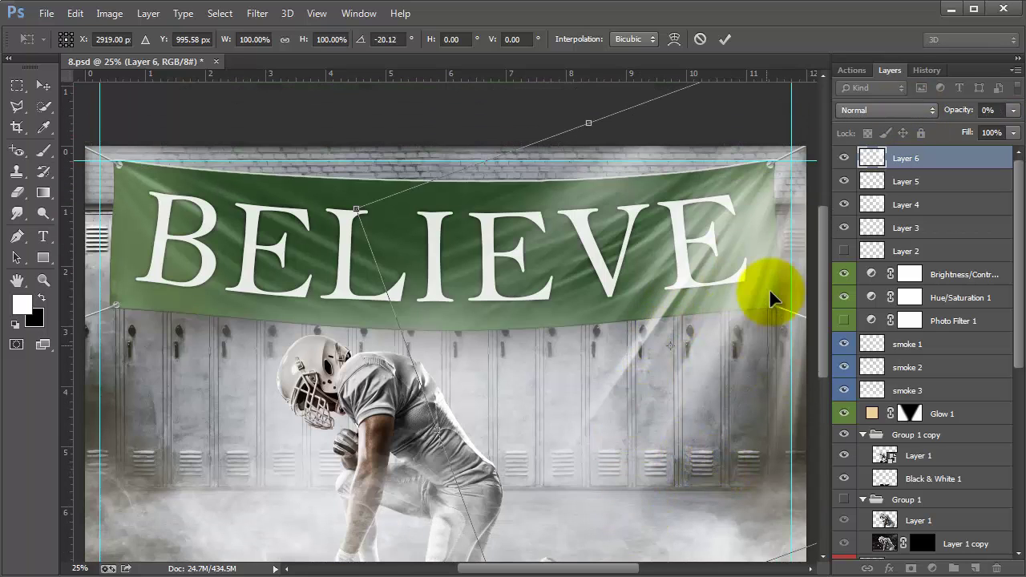